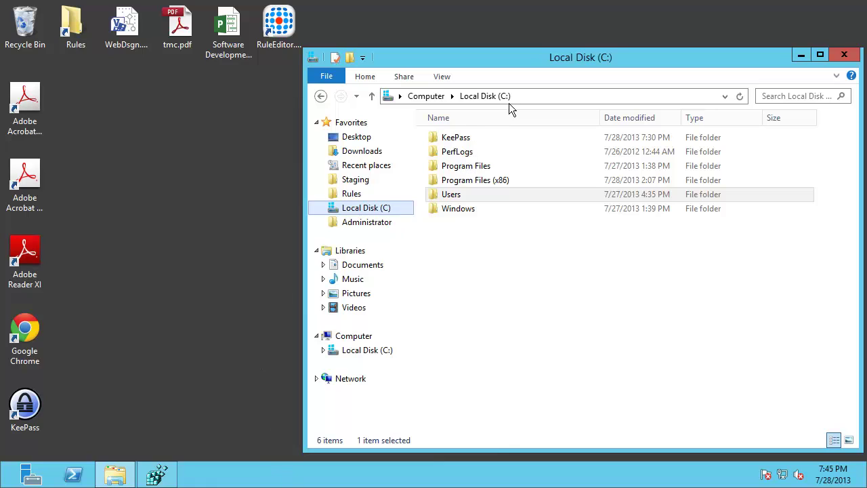
Launch KeePass.exe from the KeePass folder on drive C and enable its automatic update check.
{"action": "double_click", "coordinate": [460, 139]}
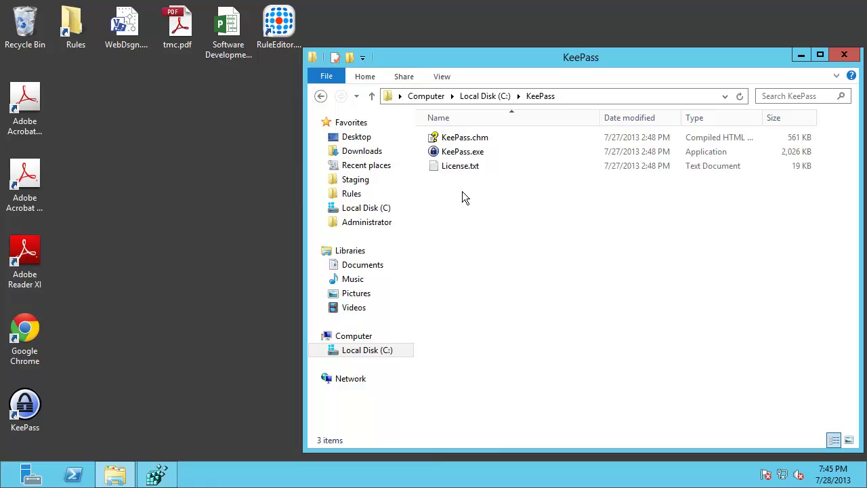
{"action": "double_click", "coordinate": [464, 157]}
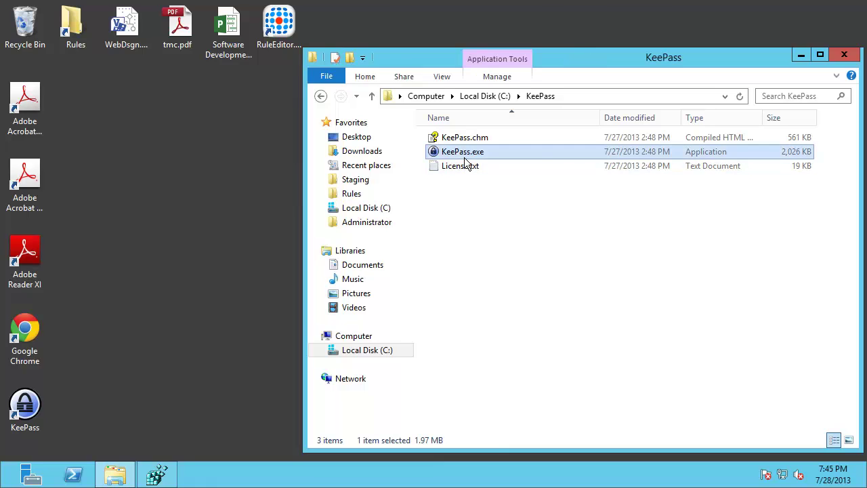
{"action": "left_click", "coordinate": [401, 204]}
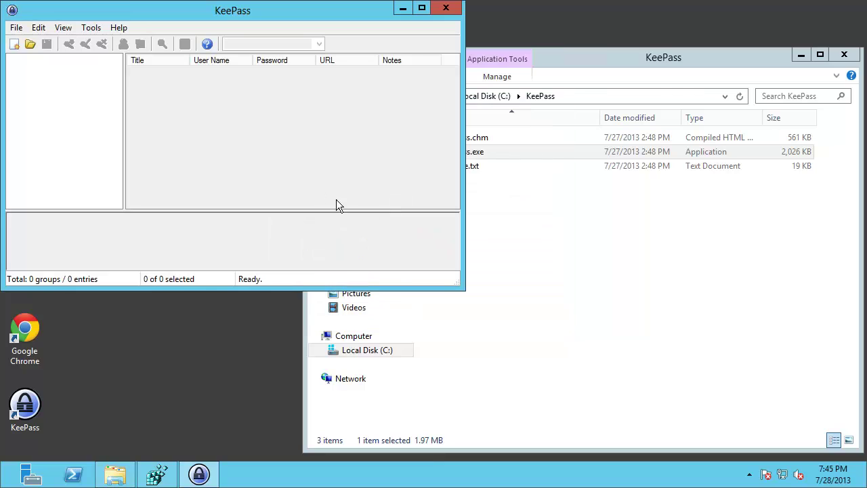
Set the list font style to Oblique in the KeePass interface options, apply the settings and close KeePass.
{"action": "left_click", "coordinate": [92, 28]}
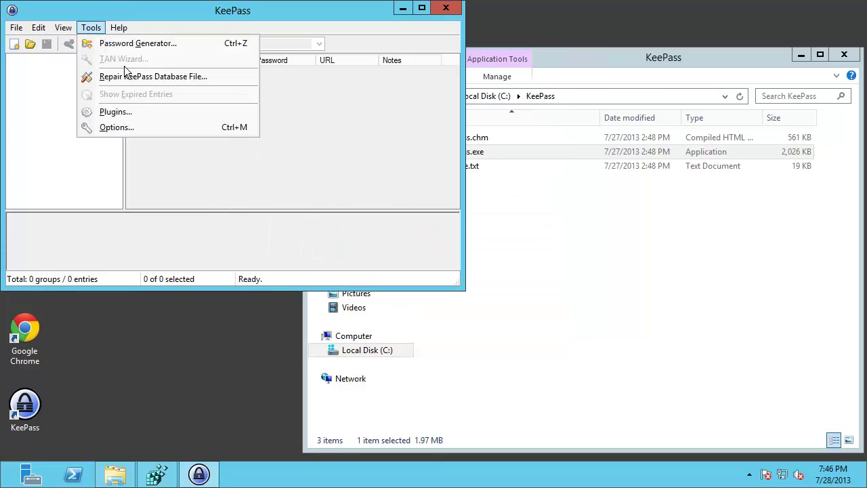
{"action": "left_click", "coordinate": [137, 134]}
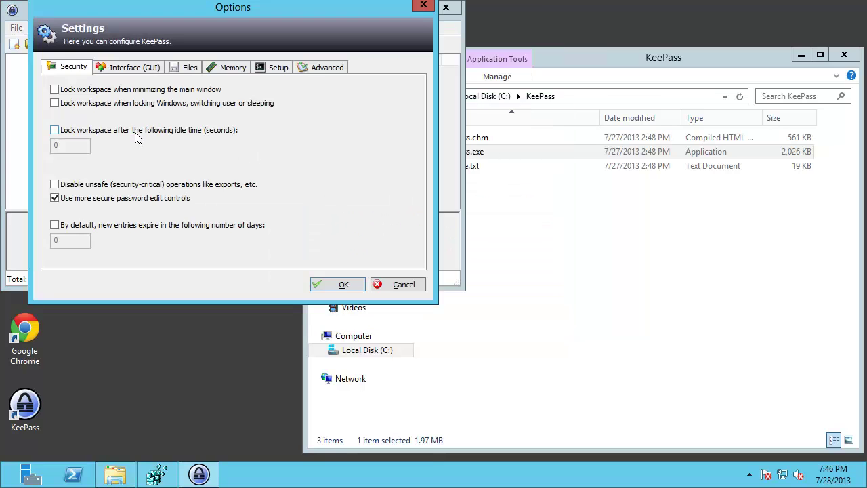
{"action": "left_click", "coordinate": [158, 71]}
{"action": "left_click", "coordinate": [131, 203]}
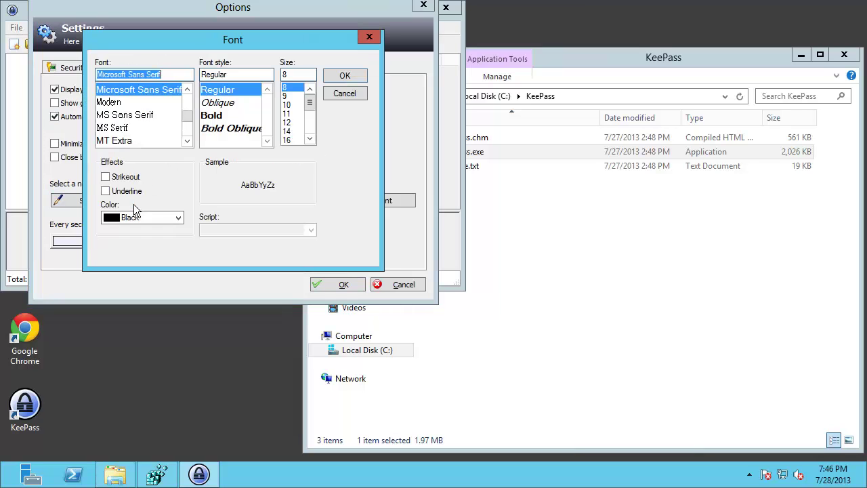
{"action": "left_click", "coordinate": [235, 105]}
{"action": "left_click", "coordinate": [345, 77]}
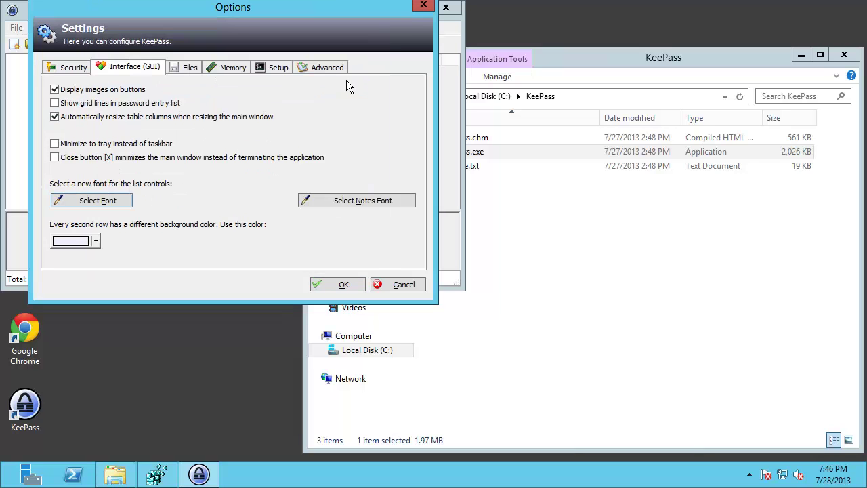
{"action": "left_click", "coordinate": [344, 285]}
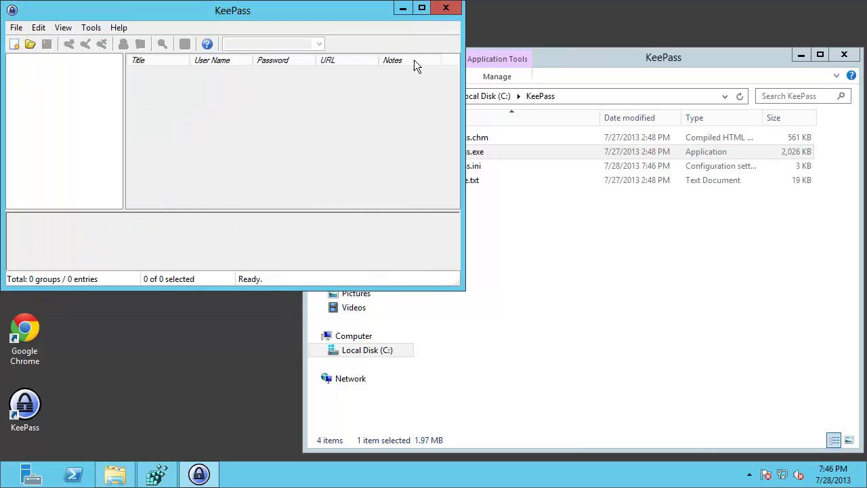
{"action": "left_click", "coordinate": [446, 8]}
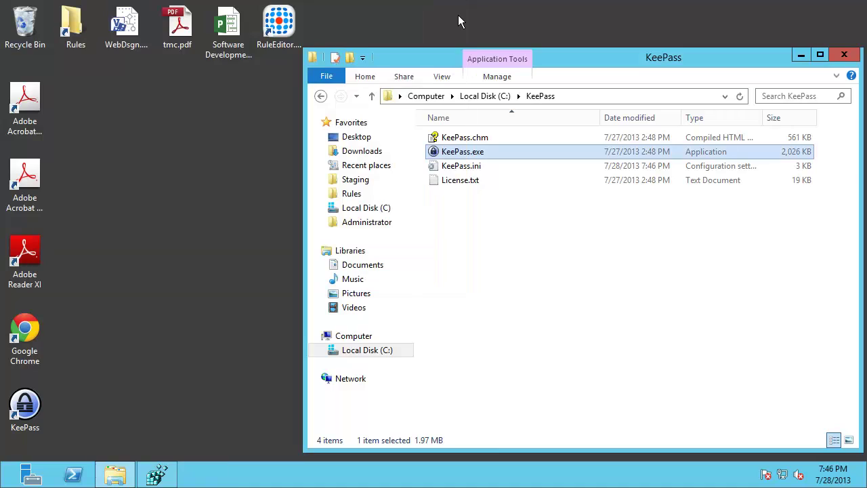
Permanently delete KeePass.ini from the KeePass folder.
{"action": "left_click", "coordinate": [483, 171]}
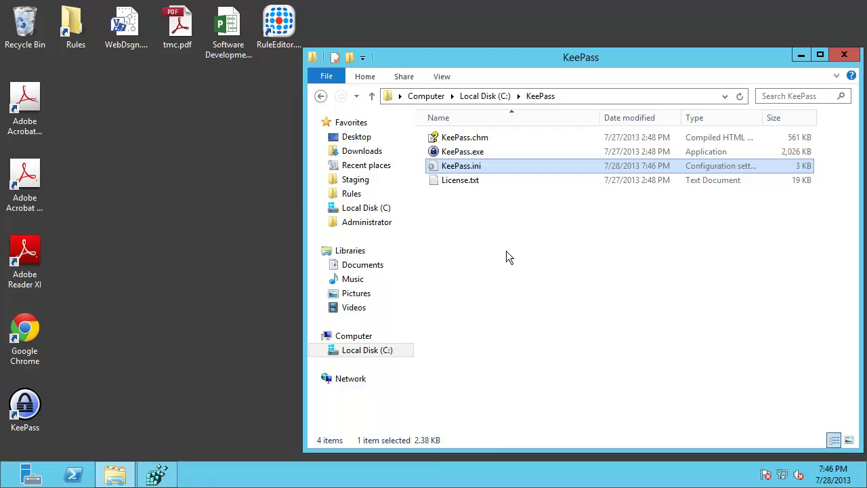
{"action": "key", "text": "shift+Delete"}
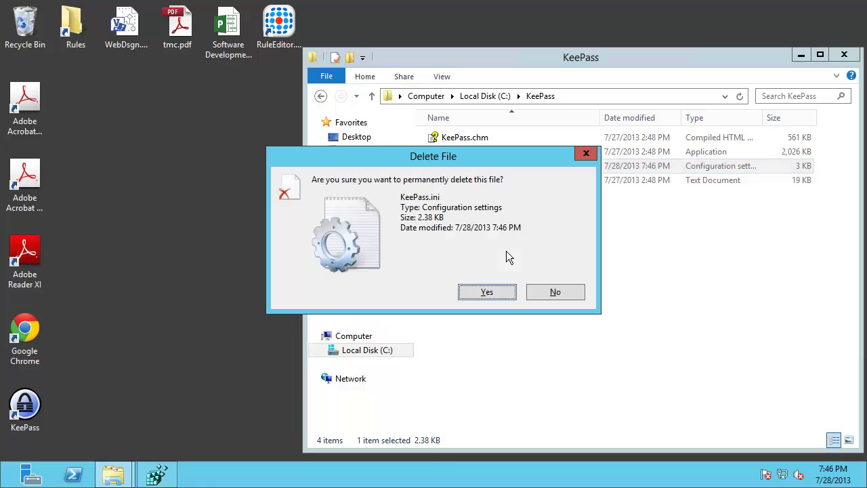
{"action": "left_click", "coordinate": [506, 293]}
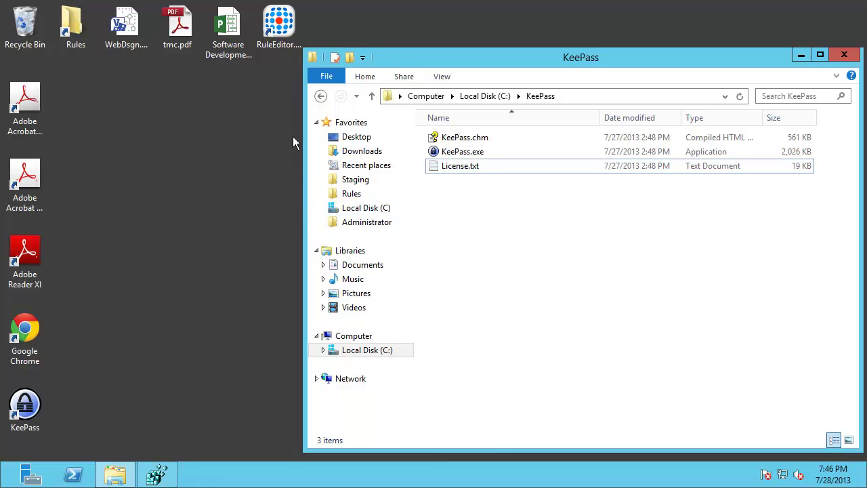
Review the redirect rule in keypass.fxr from the Staging folder without changing it, and copy that file into the Rules folder.
{"action": "left_click", "coordinate": [362, 186]}
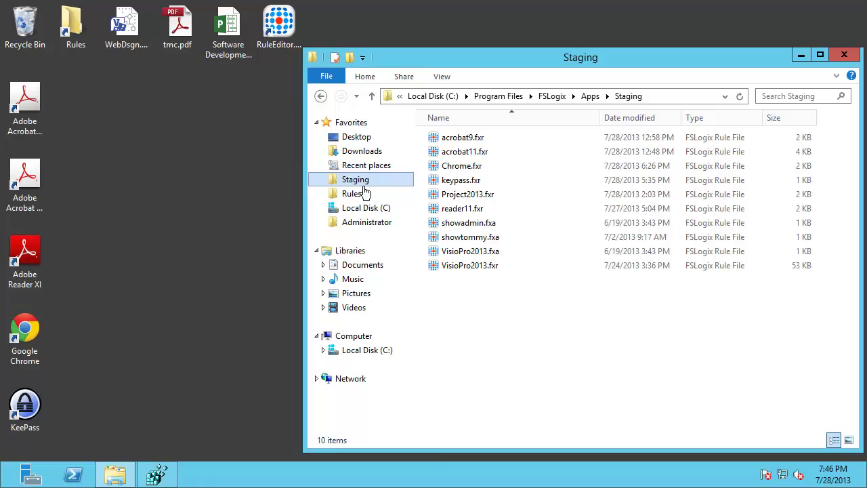
{"action": "double_click", "coordinate": [478, 183]}
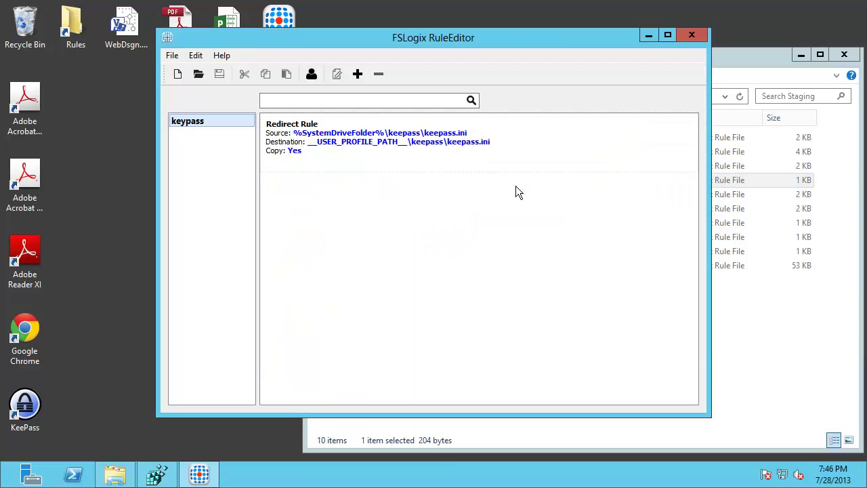
{"action": "left_click", "coordinate": [447, 144]}
{"action": "double_click", "coordinate": [447, 145]}
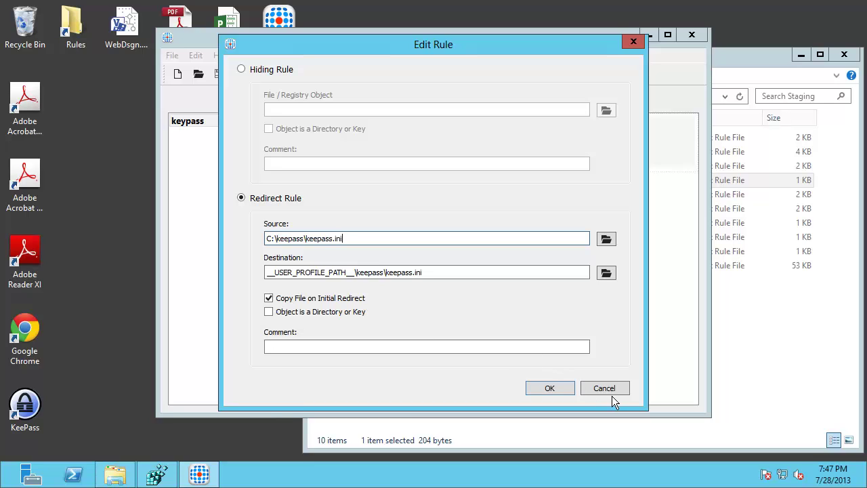
{"action": "key", "text": "Return"}
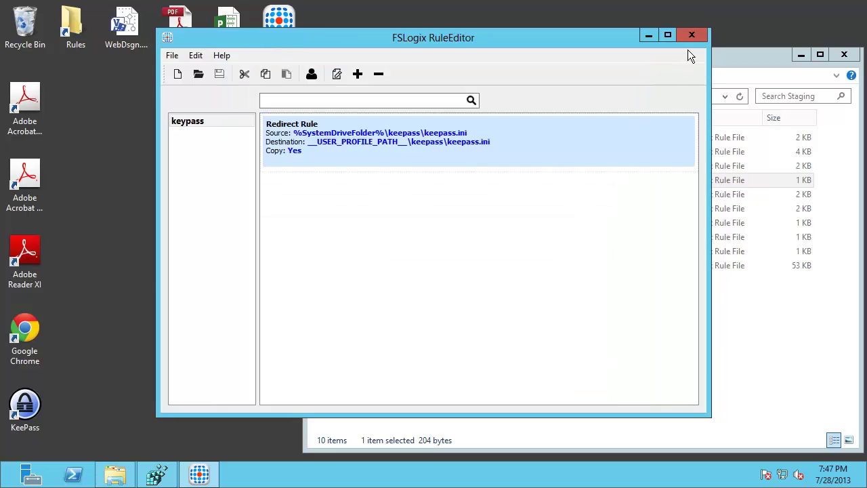
{"action": "left_click", "coordinate": [689, 37]}
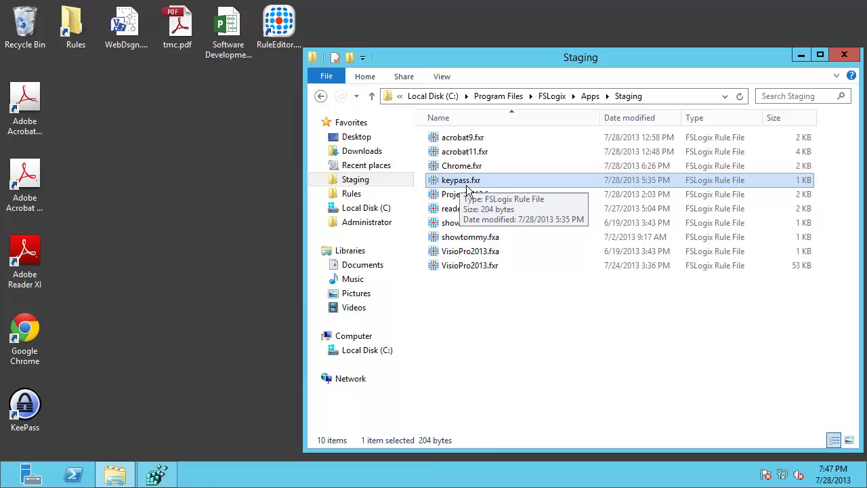
{"action": "left_click_drag", "start_coordinate": [476, 190], "coordinate": [78, 45]}
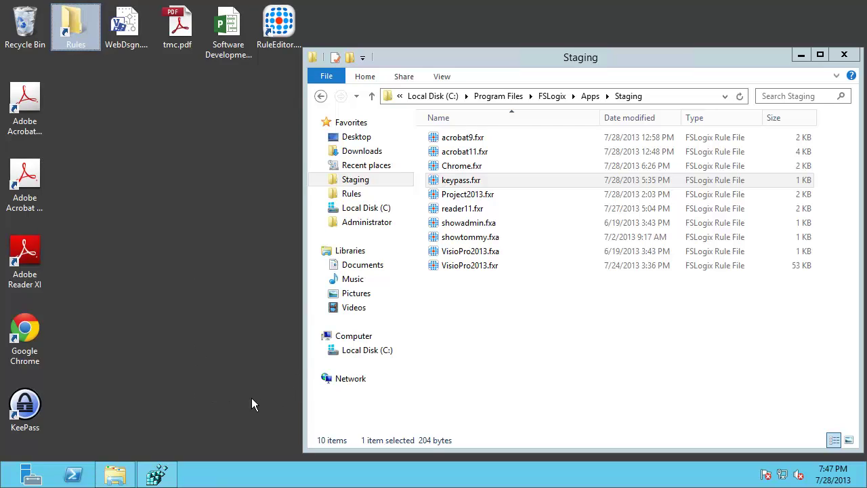
Return to the KeePass folder on drive C, launch KeePass.exe and enable automatic update checks.
{"action": "left_click", "coordinate": [380, 212]}
{"action": "double_click", "coordinate": [466, 142]}
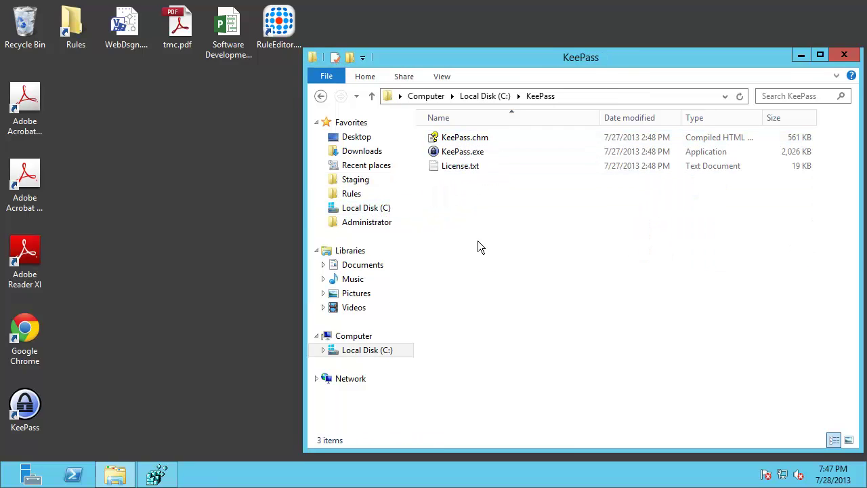
{"action": "double_click", "coordinate": [477, 154]}
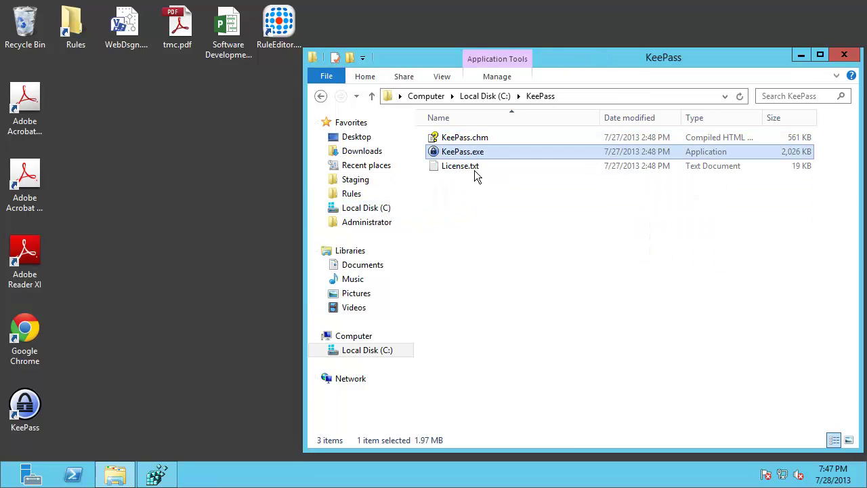
{"action": "left_click", "coordinate": [417, 200]}
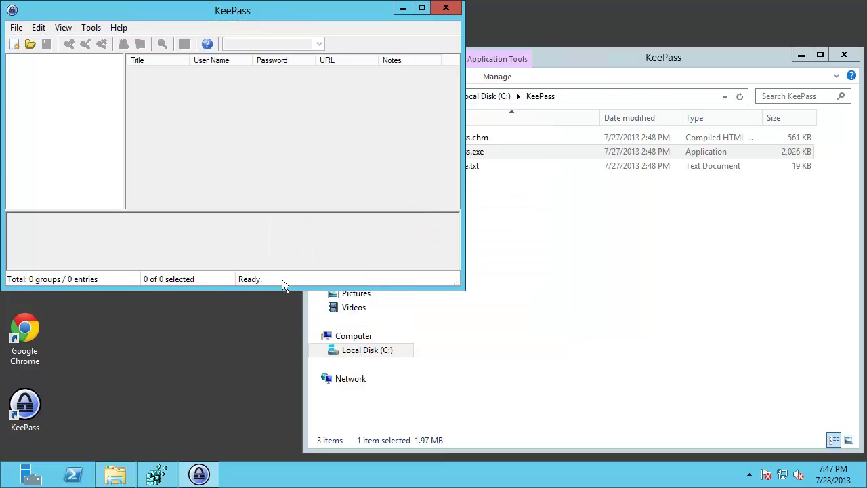
Set the list font style to Oblique in the KeePass interface options and apply the settings.
{"action": "left_click", "coordinate": [99, 32]}
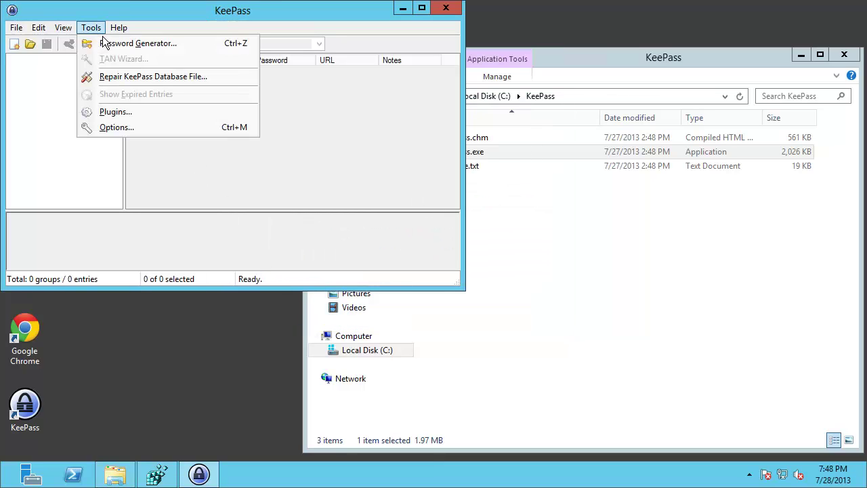
{"action": "left_click", "coordinate": [128, 134]}
{"action": "left_click", "coordinate": [146, 67]}
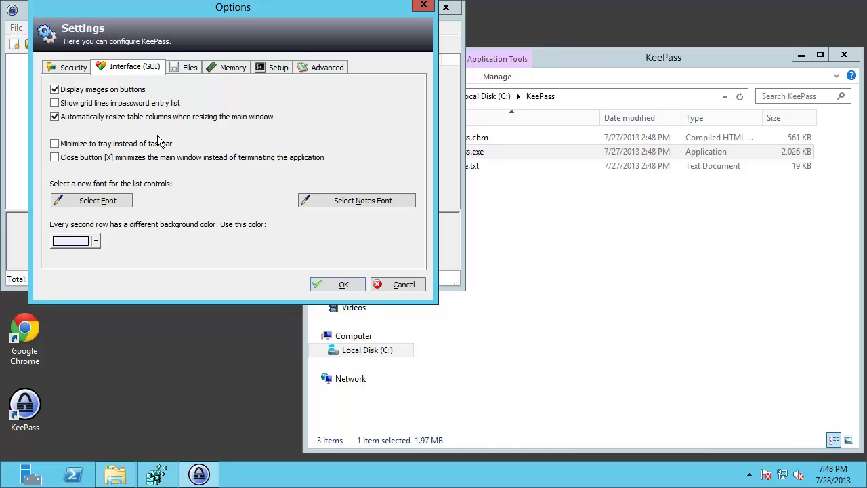
{"action": "left_click", "coordinate": [124, 206]}
{"action": "left_click", "coordinate": [232, 107]}
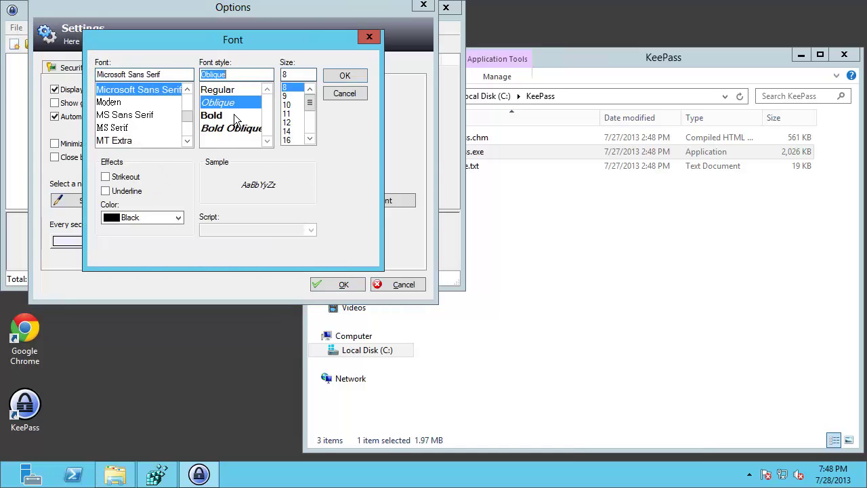
{"action": "left_click", "coordinate": [353, 89]}
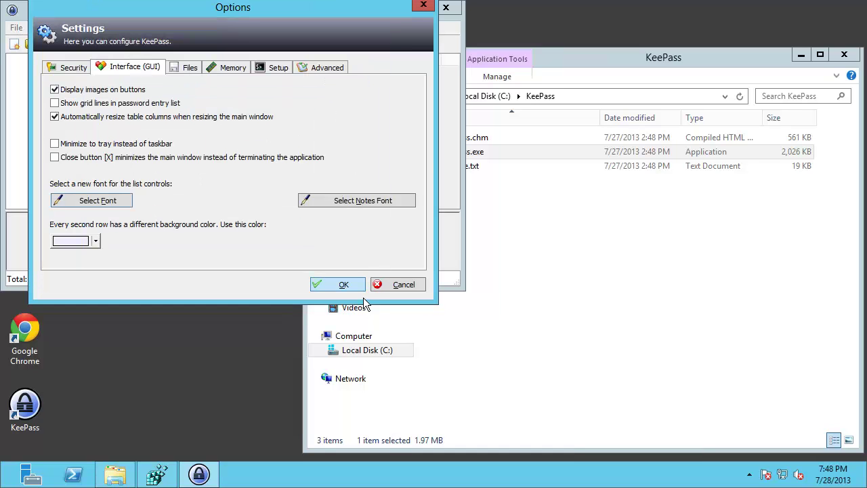
{"action": "left_click", "coordinate": [338, 285]}
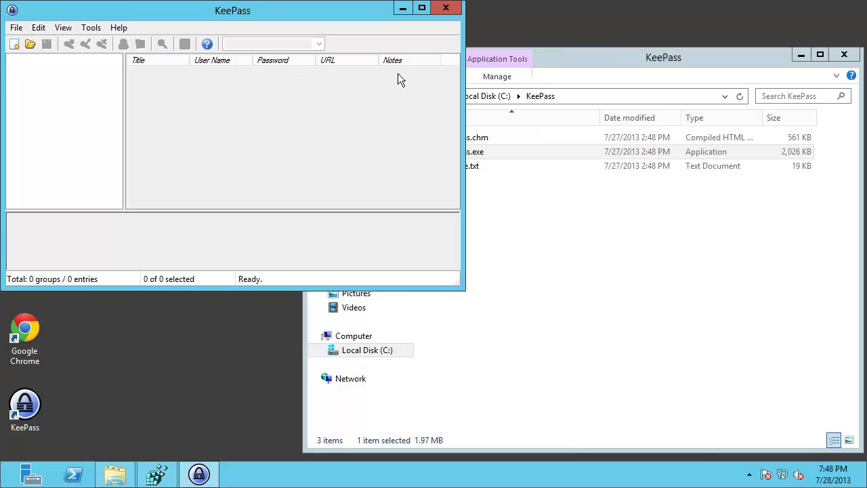
Restart KeePass to check whether the list font style was saved, and close it again.
{"action": "left_click", "coordinate": [447, 9]}
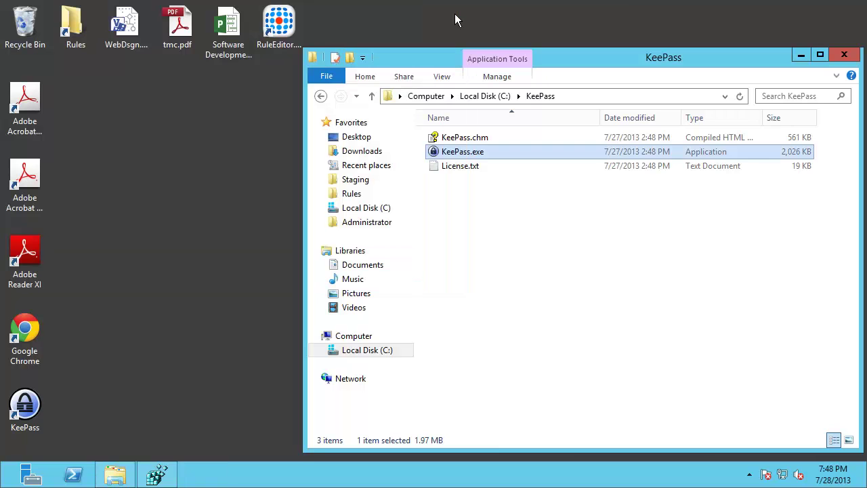
{"action": "double_click", "coordinate": [473, 157]}
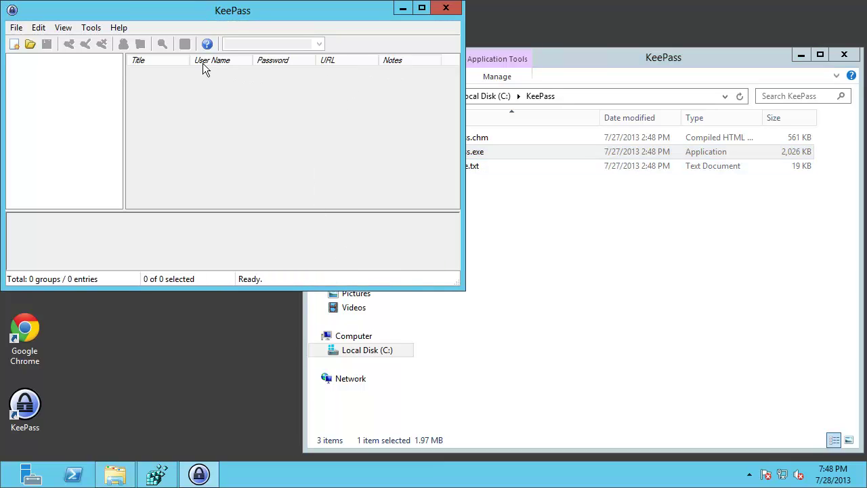
{"action": "left_click", "coordinate": [455, 11]}
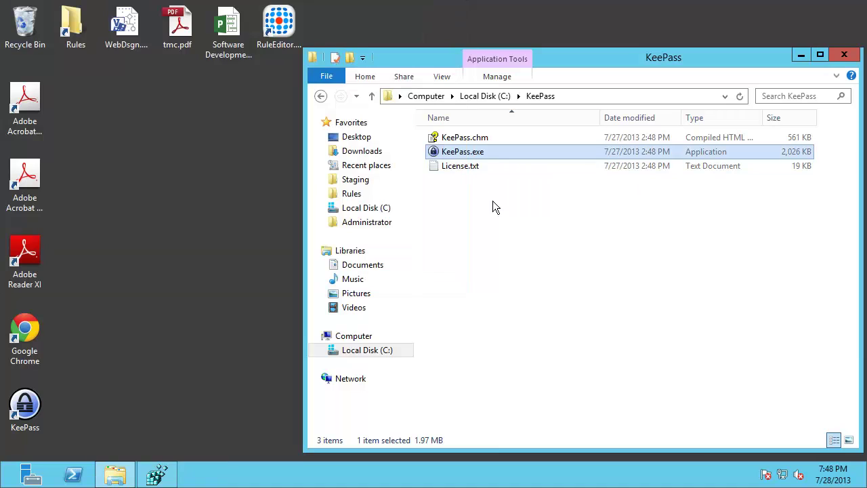
Open the keepass folder inside the Administrator profile to check for the redirected configuration file.
{"action": "left_click", "coordinate": [383, 228]}
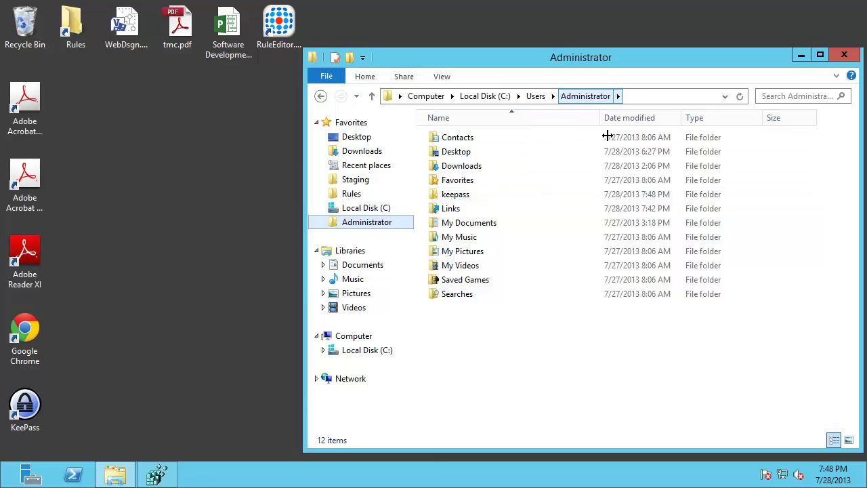
{"action": "double_click", "coordinate": [467, 197]}
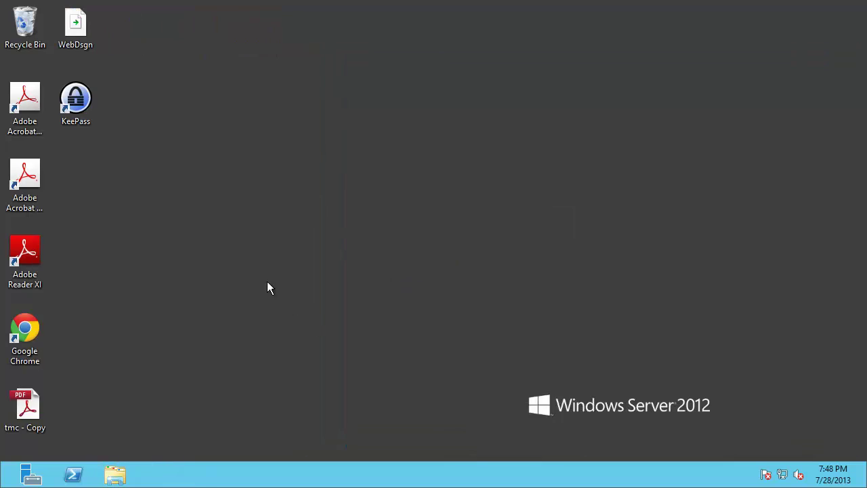
In the second user's session, open that user's profile folder and launch KeePass from the desktop with automatic update checks enabled.
{"action": "left_click", "coordinate": [115, 474]}
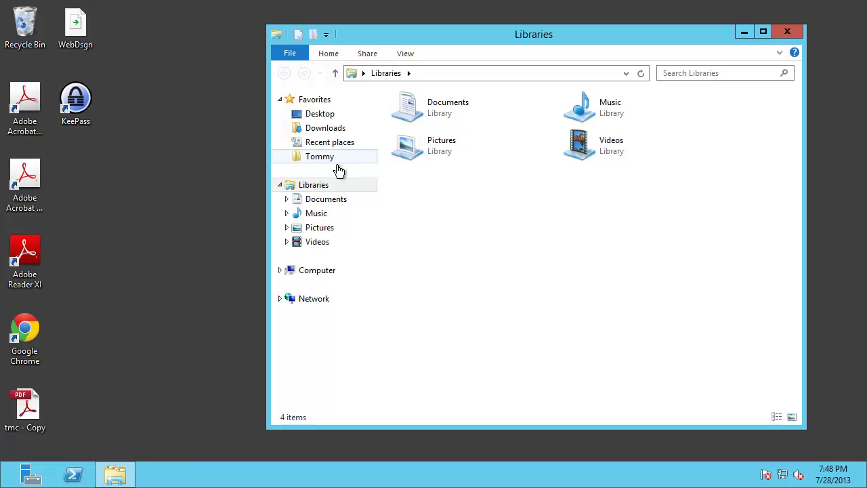
{"action": "left_click", "coordinate": [333, 158]}
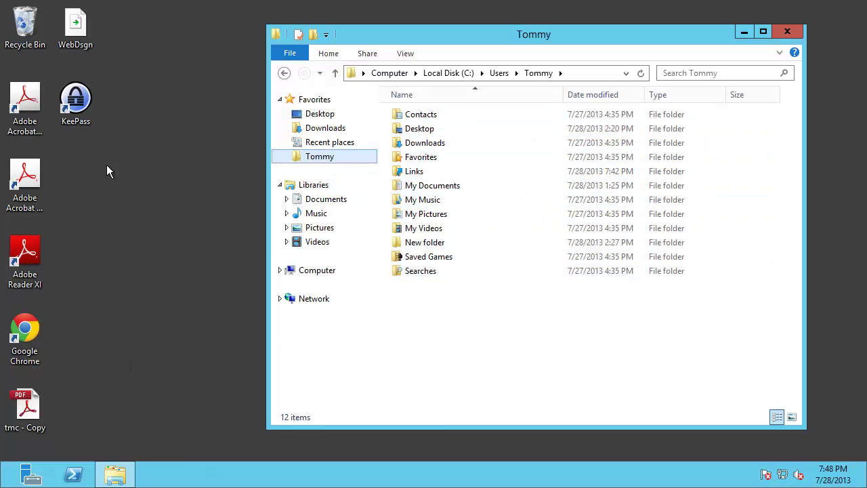
{"action": "double_click", "coordinate": [84, 117]}
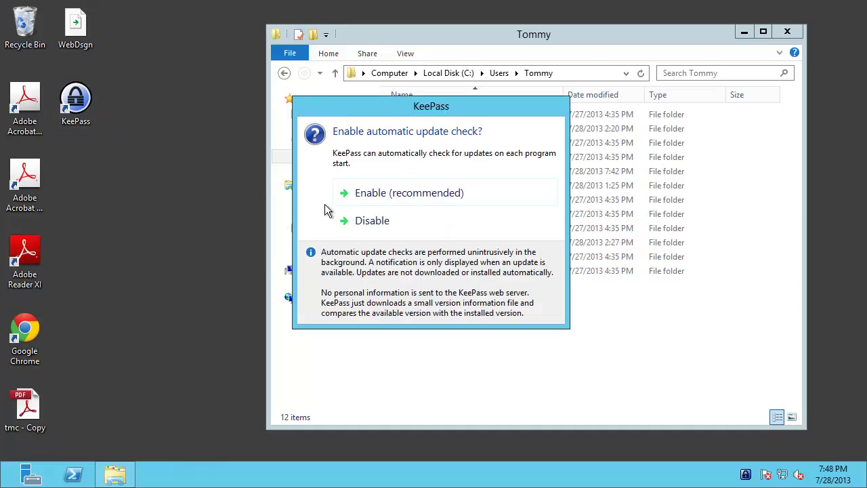
{"action": "left_click", "coordinate": [393, 200]}
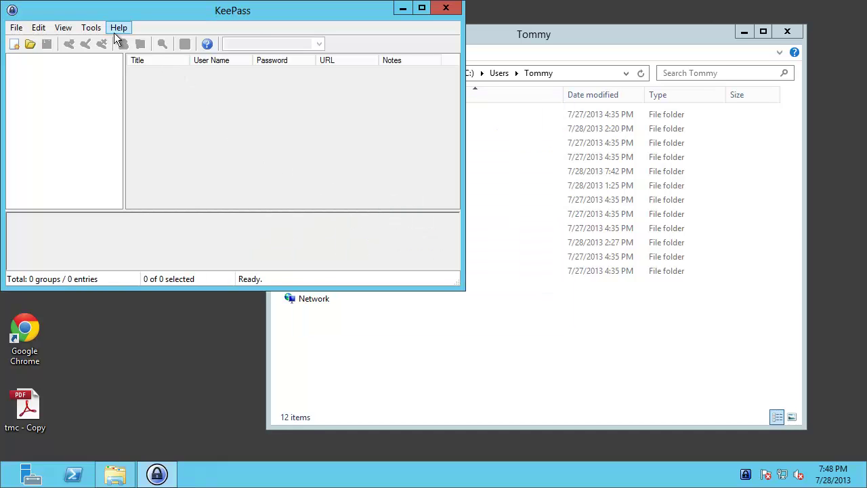
Set the list font style to Bold in the KeePass interface options, apply the settings and close KeePass.
{"action": "left_click", "coordinate": [91, 27]}
{"action": "left_click", "coordinate": [132, 136]}
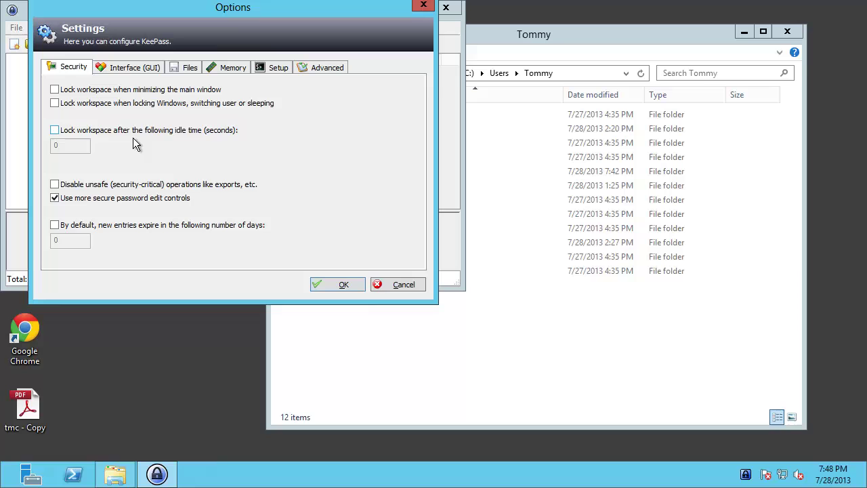
{"action": "left_click", "coordinate": [148, 70]}
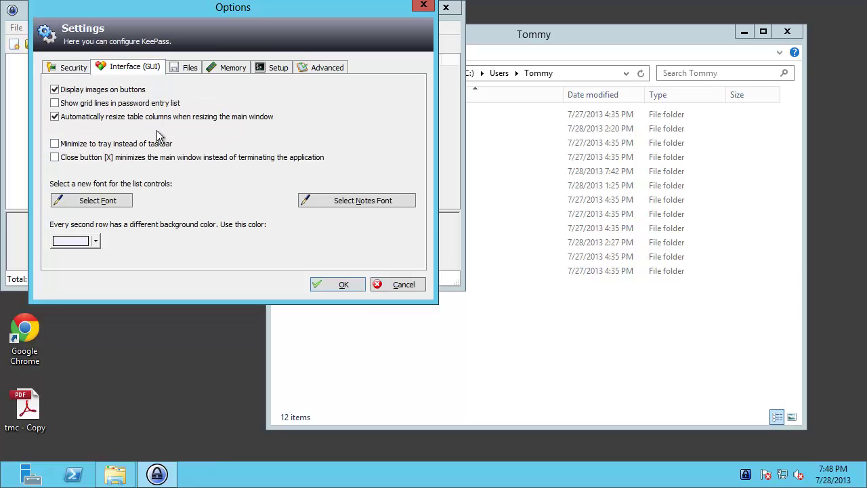
{"action": "left_click", "coordinate": [133, 210]}
{"action": "left_click", "coordinate": [215, 115]}
{"action": "left_click", "coordinate": [357, 93]}
{"action": "left_click", "coordinate": [365, 287]}
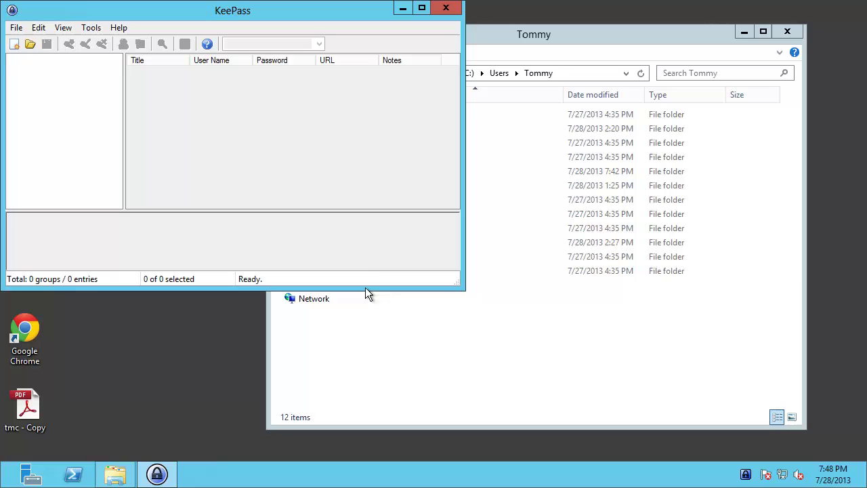
{"action": "left_click", "coordinate": [449, 9]}
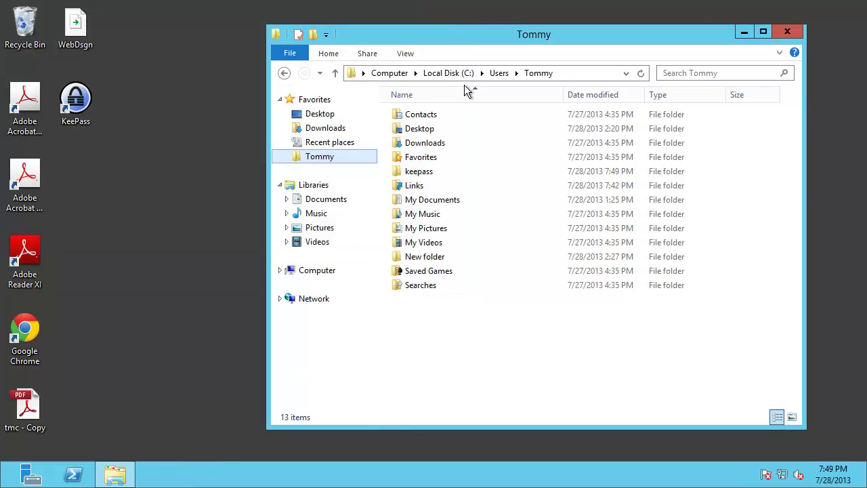
Check the keepass folder in the second user's profile for the configuration file, and relaunch KeePass to check whether the list font was saved.
{"action": "double_click", "coordinate": [436, 174]}
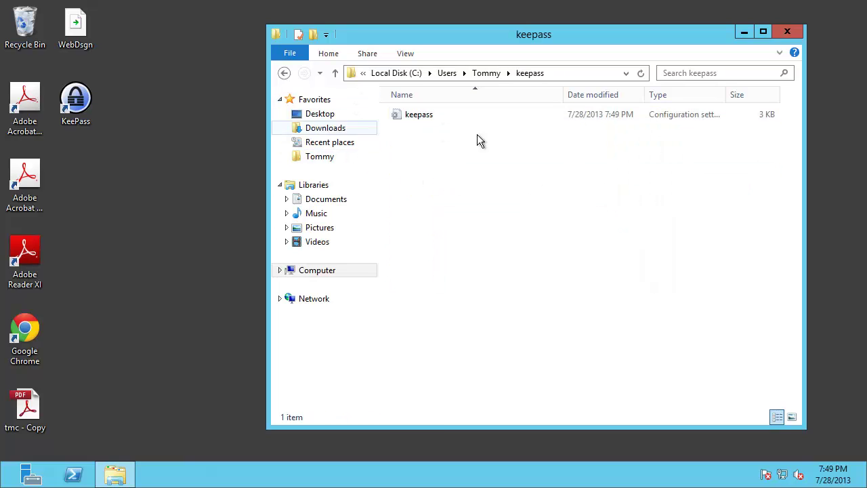
{"action": "double_click", "coordinate": [88, 108]}
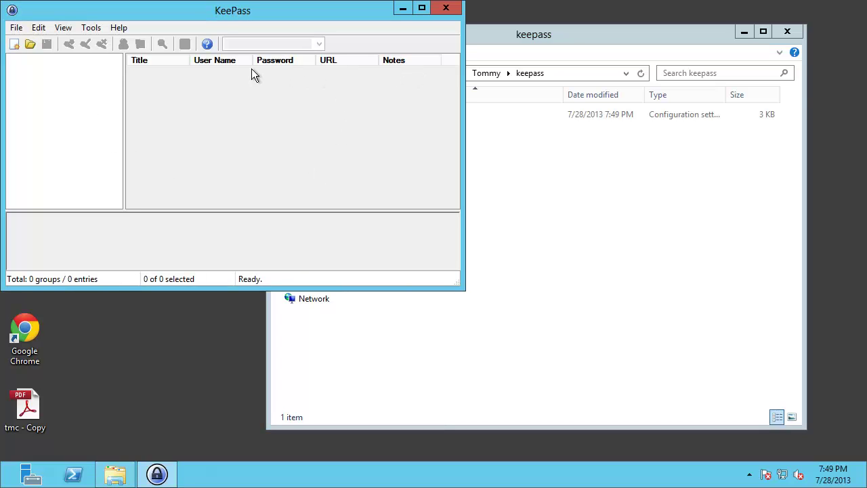
{"action": "left_click", "coordinate": [456, 19]}
{"action": "left_click", "coordinate": [787, 31]}
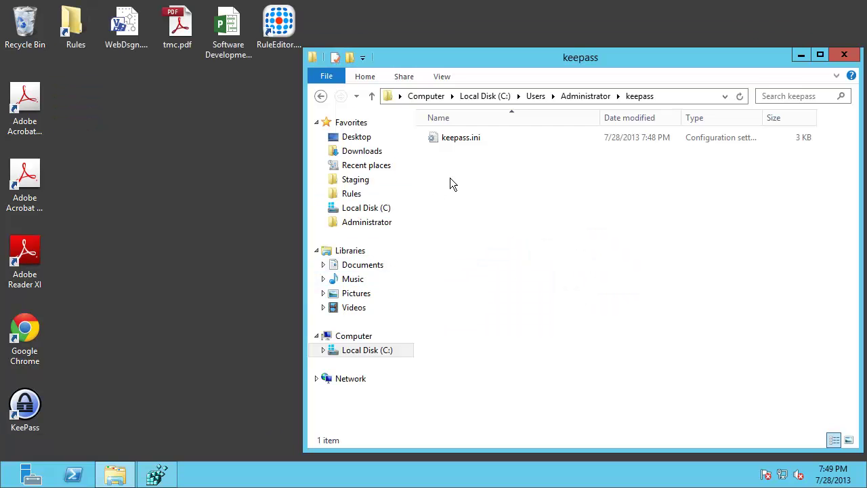
In the Administrator's session, launch KeePass to check its list font style, and close it along with the keepass folder window.
{"action": "double_click", "coordinate": [36, 409]}
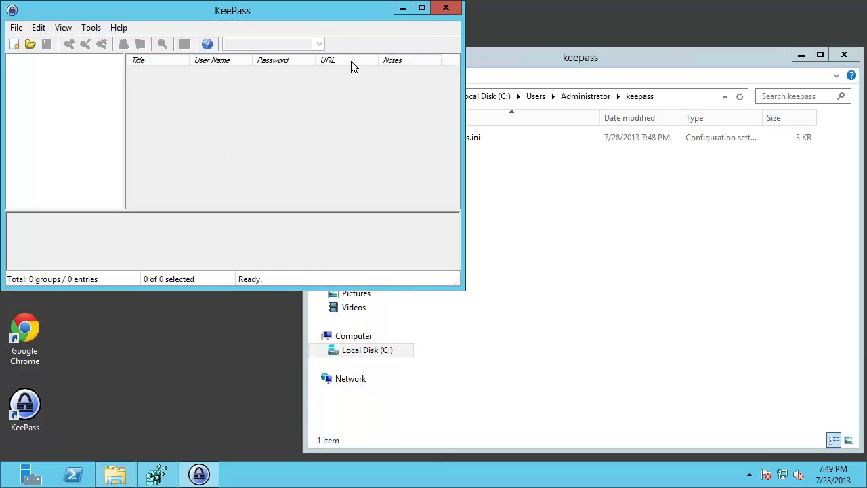
{"action": "left_click", "coordinate": [453, 8]}
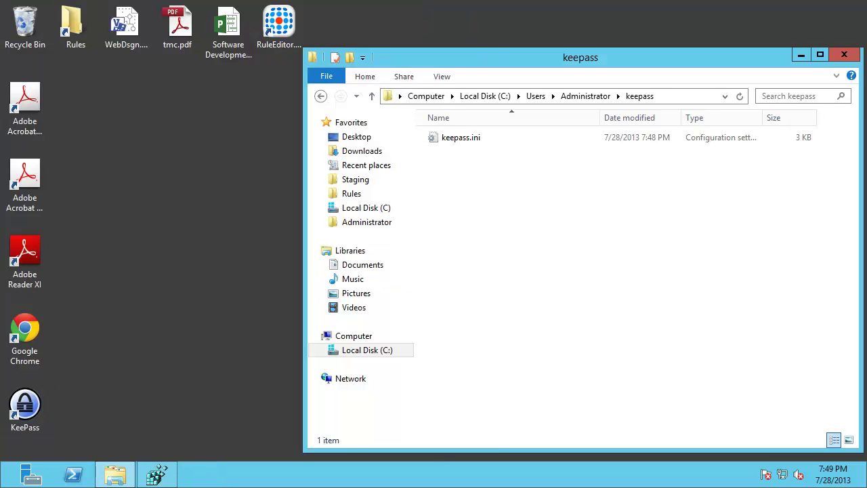
{"action": "left_click", "coordinate": [844, 54]}
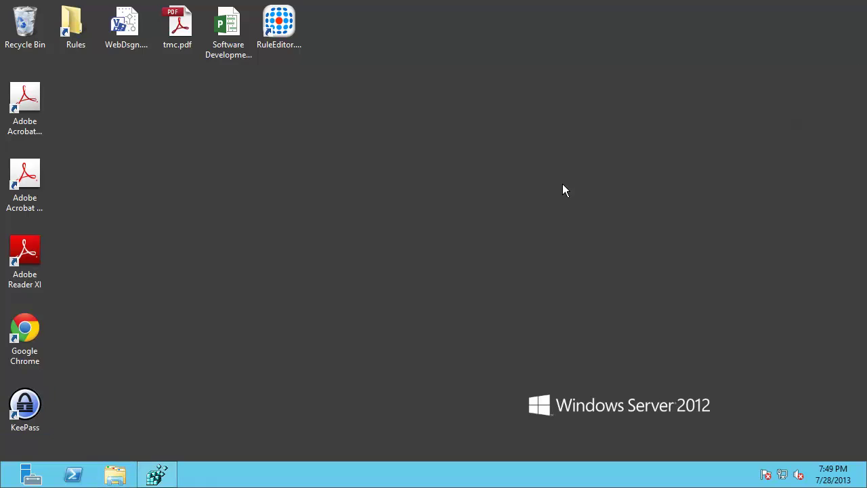